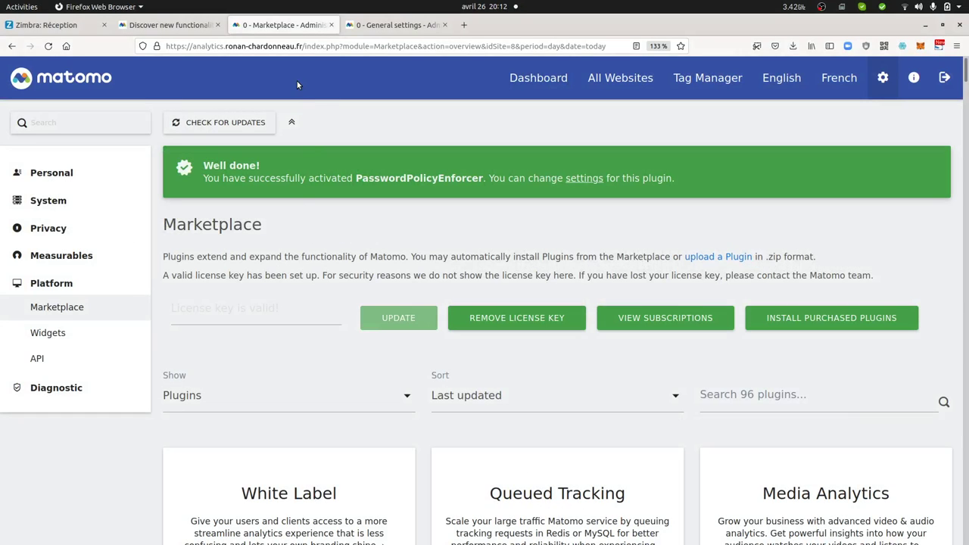
Step: Highlight the PasswordPolicy plugin name in the success banner, then clear the selection
left_click_drag(356, 178, 473, 201)
left_click(429, 196)
left_click_drag(356, 179, 437, 174)
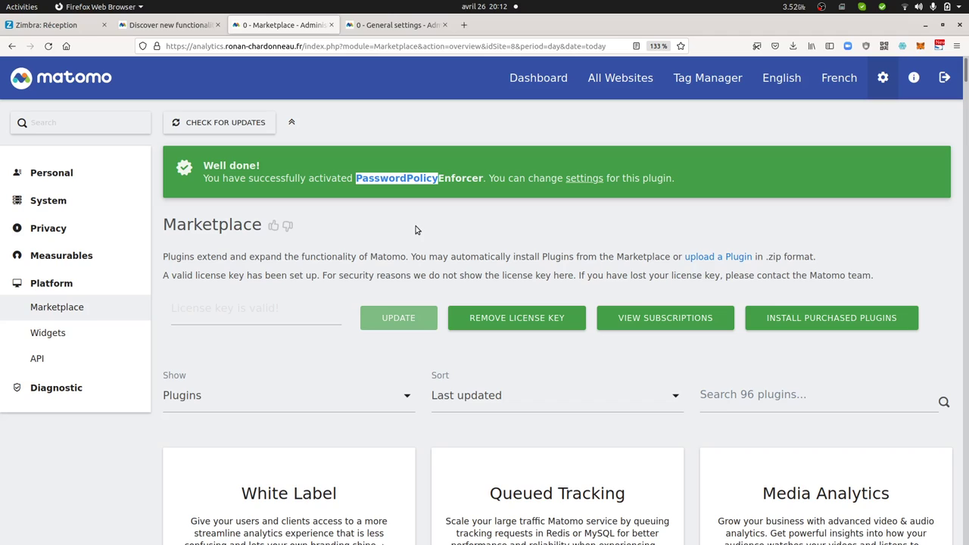
left_click(427, 192)
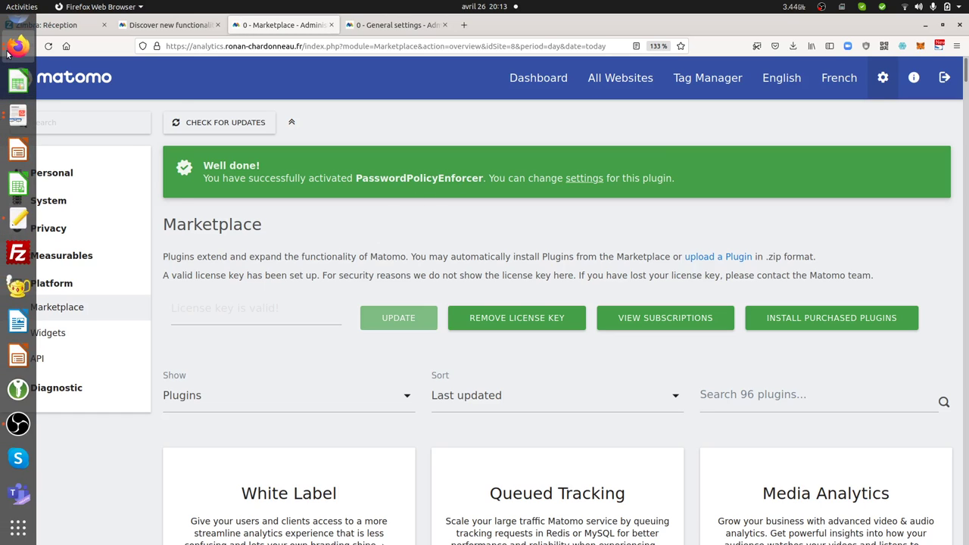
Step: In the account security window, sign out and sign back in with the saved test account
left_click(9, 53)
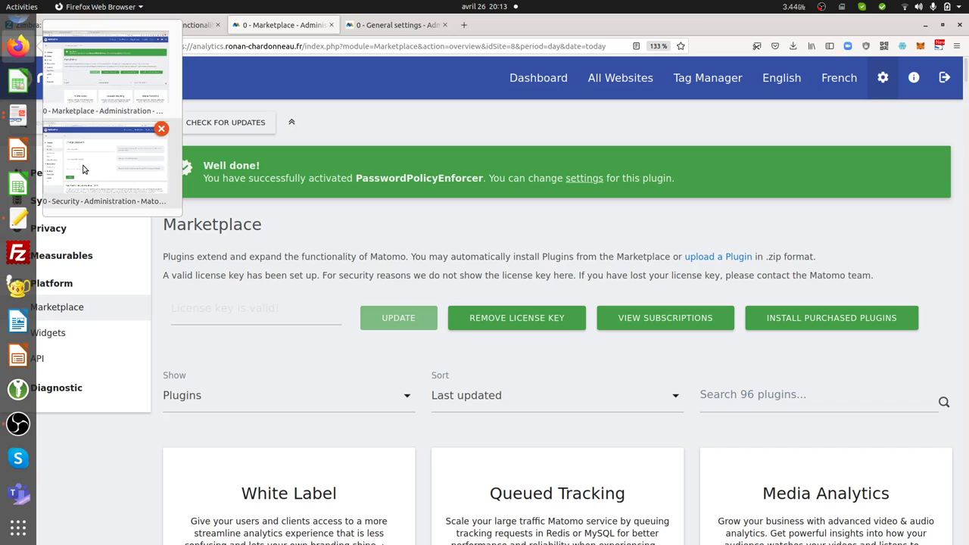
left_click(114, 148)
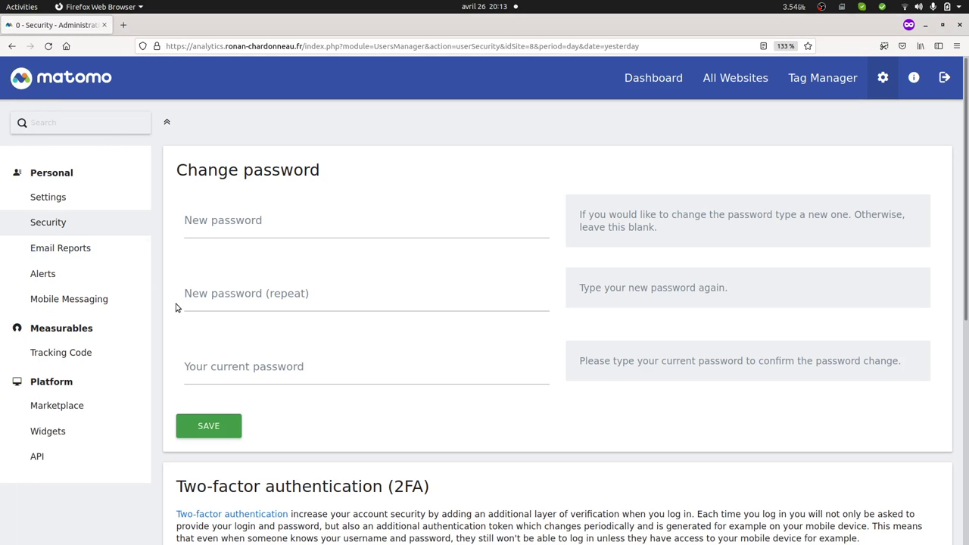
left_click(942, 79)
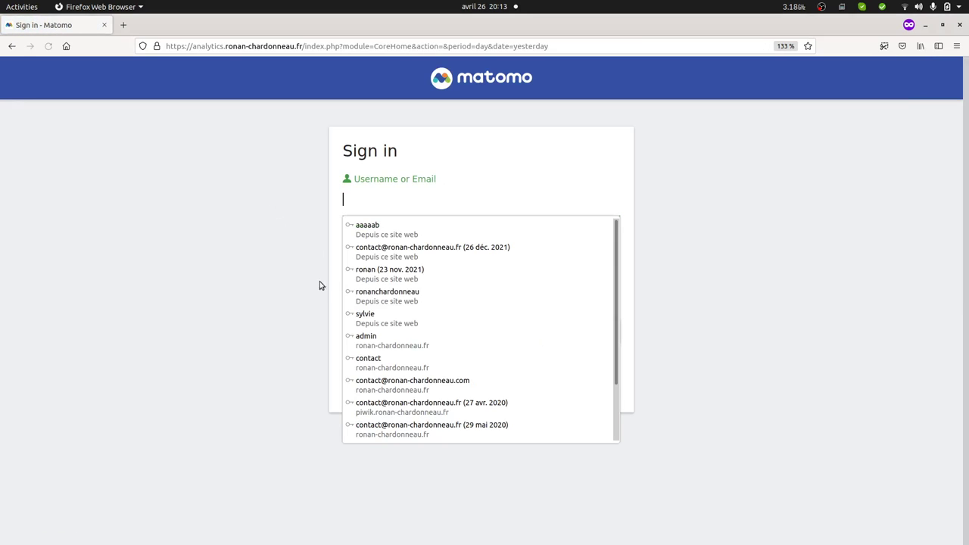
left_click(376, 228)
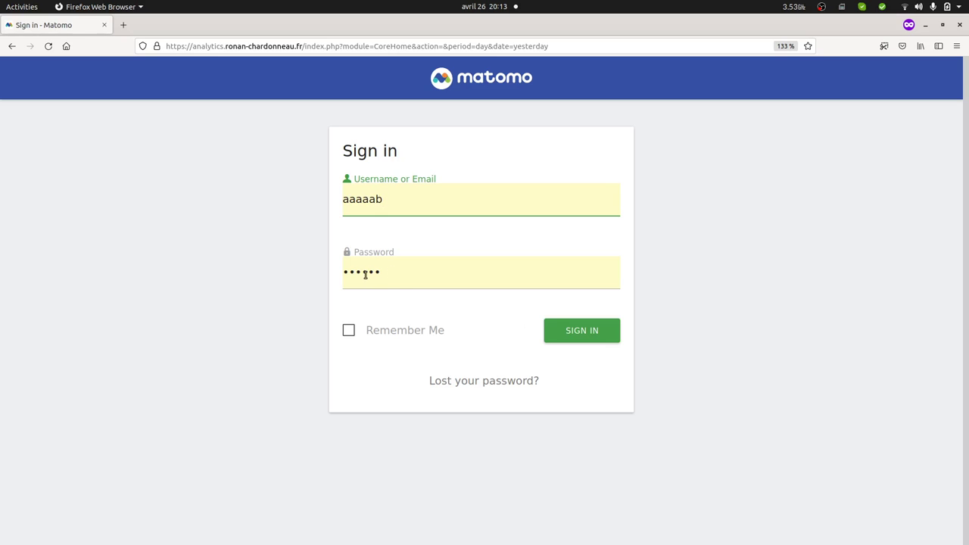
left_click(609, 337)
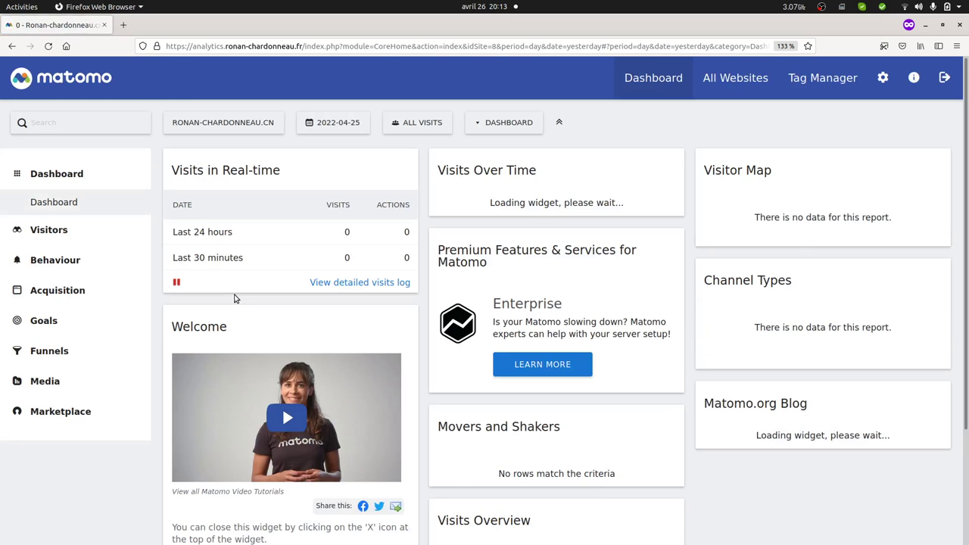
Step: In the Marketplace window, open the PasswordPolicyEnforcer settings and scroll to Password Policy
mouse_move(12, 73)
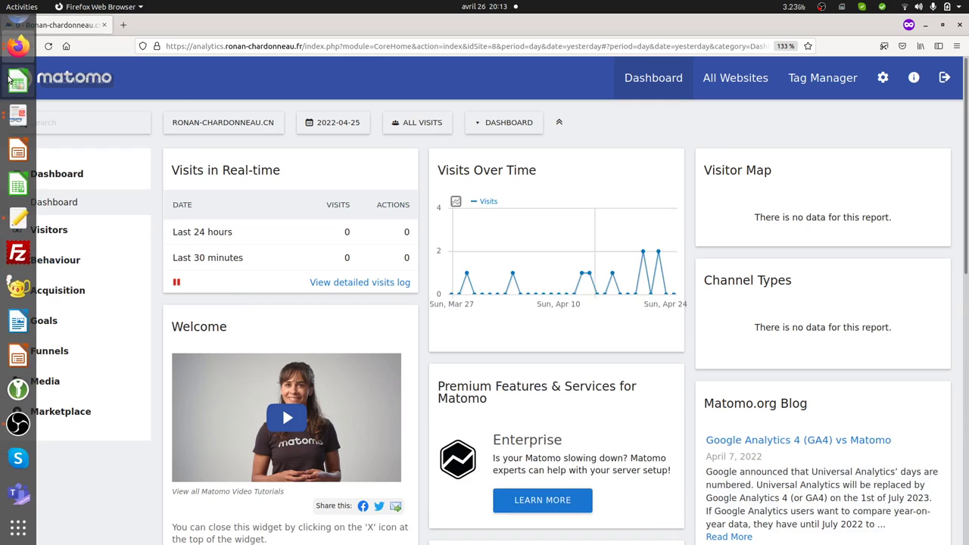
left_click(18, 48)
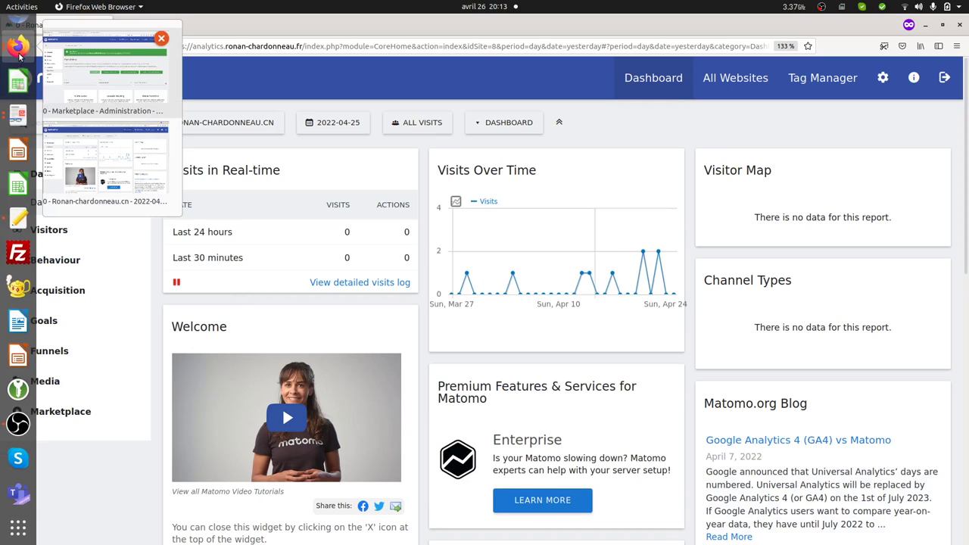
left_click(103, 94)
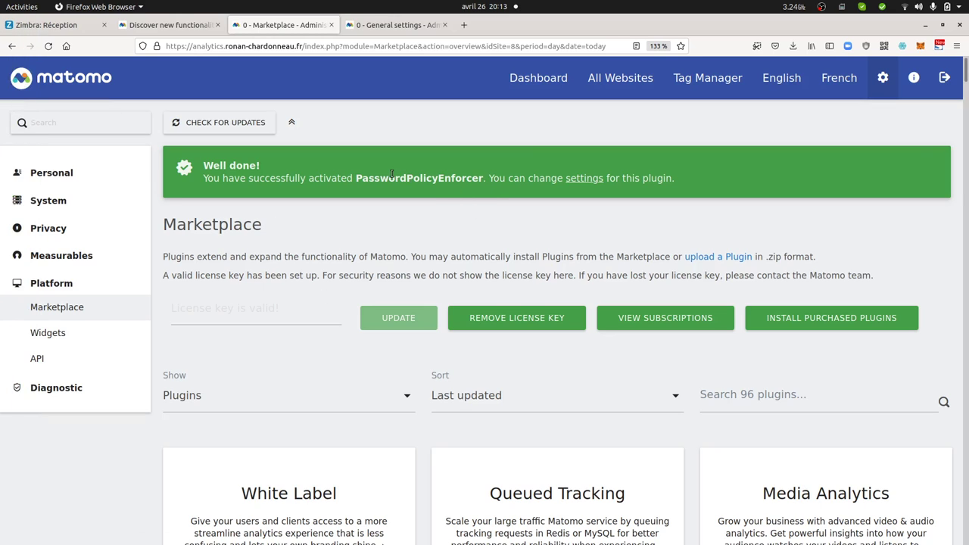
left_click(573, 182)
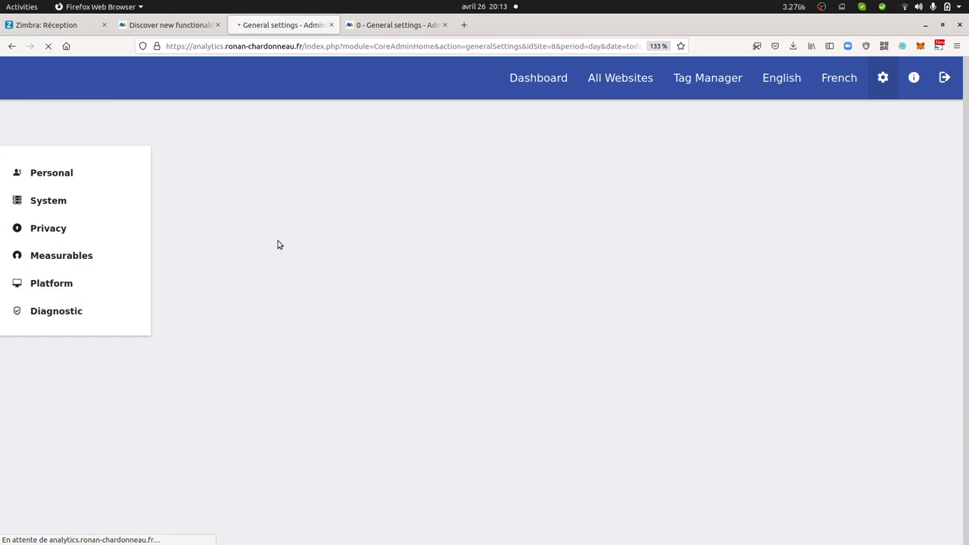
scroll(484, 257, "down", 15)
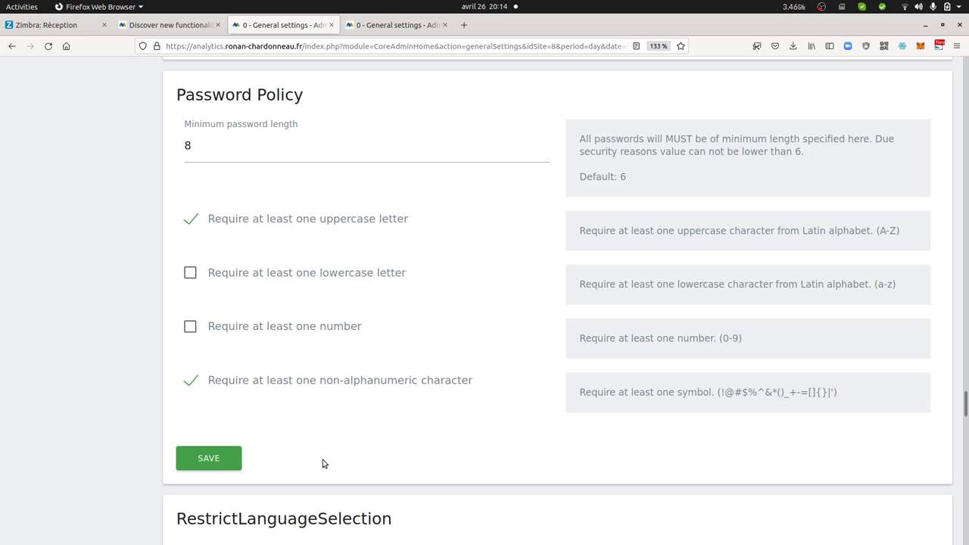
Step: Save the 8-character, uppercase and non-alphanumeric policy, confirming with the current password
left_click(231, 460)
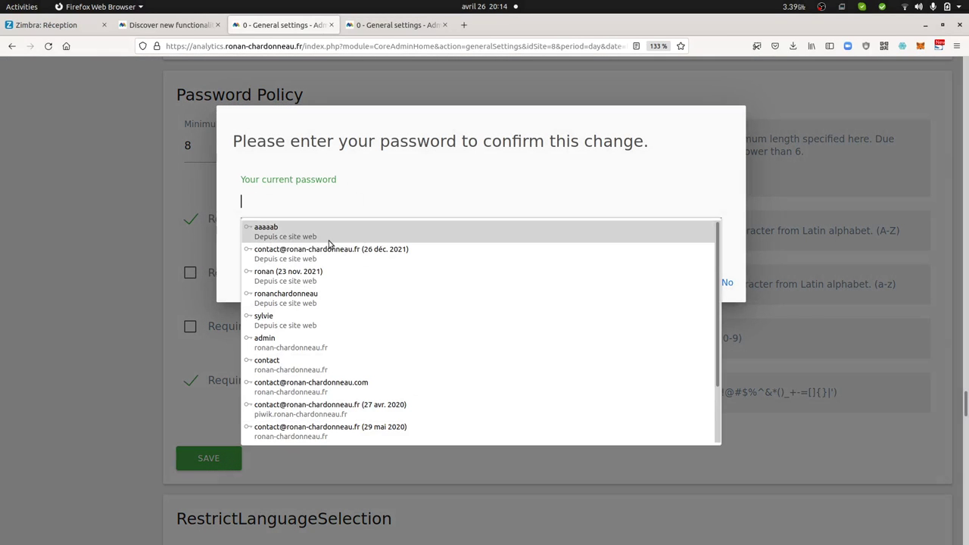
left_click(345, 255)
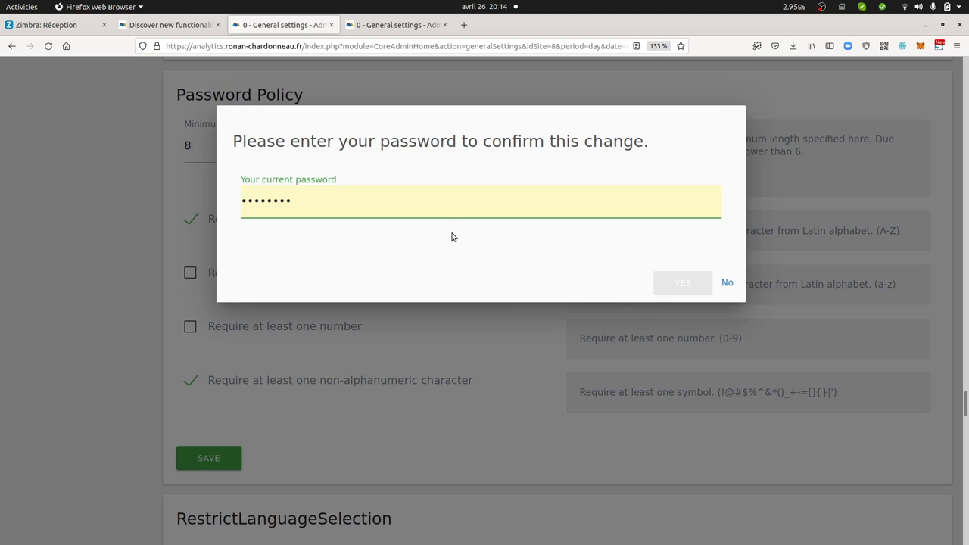
left_click(660, 277)
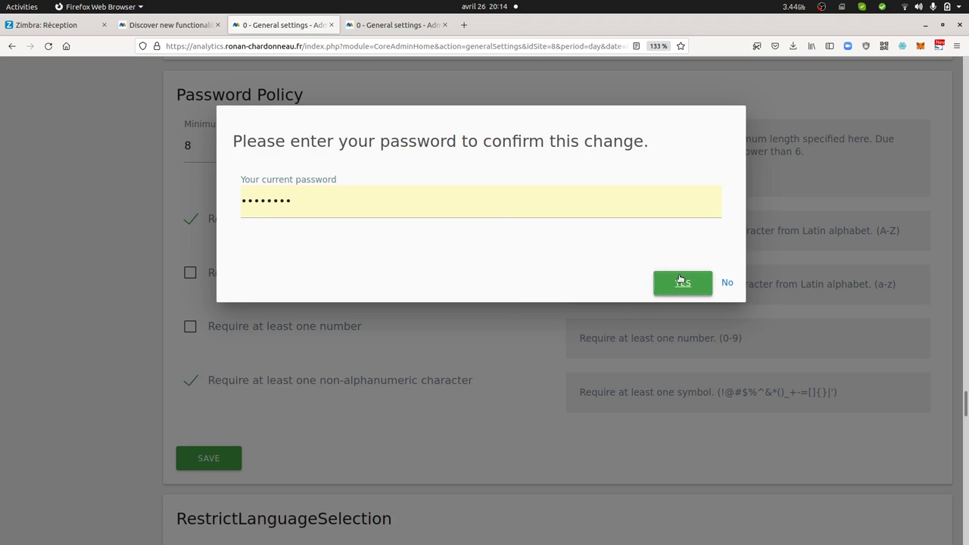
left_click(681, 282)
mouse_move(2, 306)
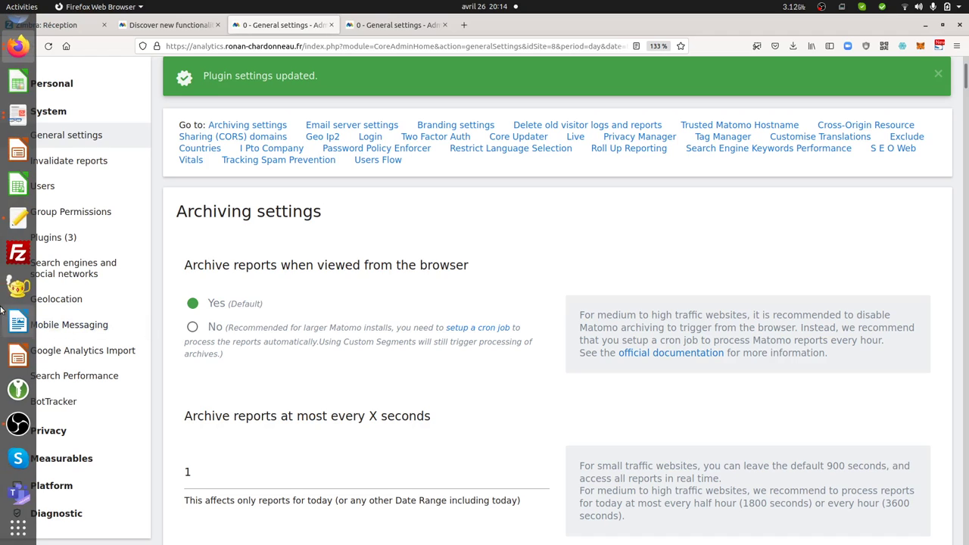
left_click(18, 47)
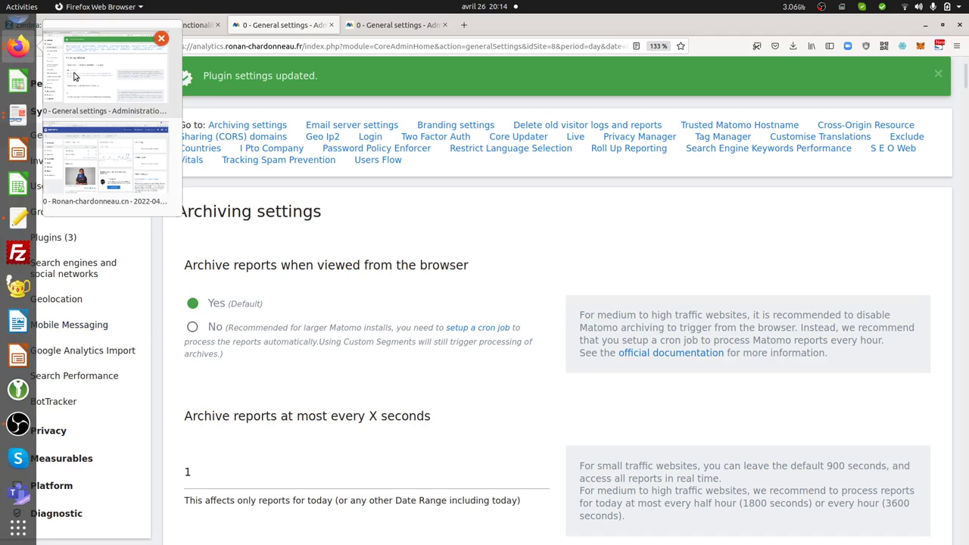
Step: In the dashboard window, sign out and sign back in with the test account's saved login
left_click(103, 159)
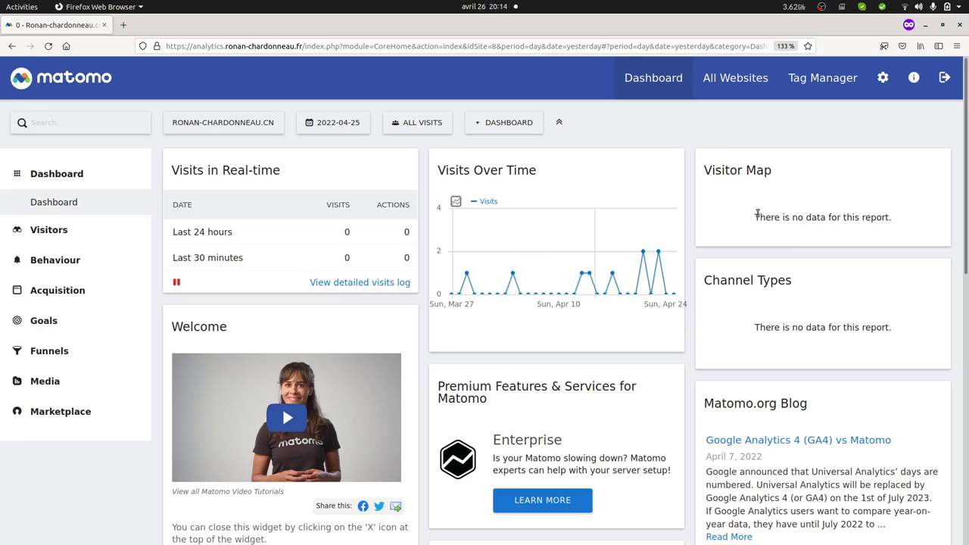
left_click(942, 84)
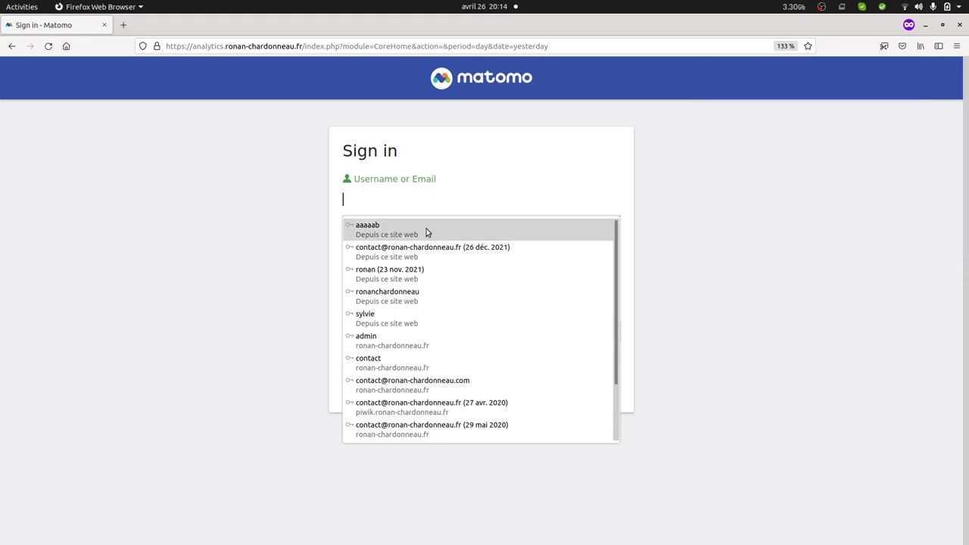
left_click(426, 230)
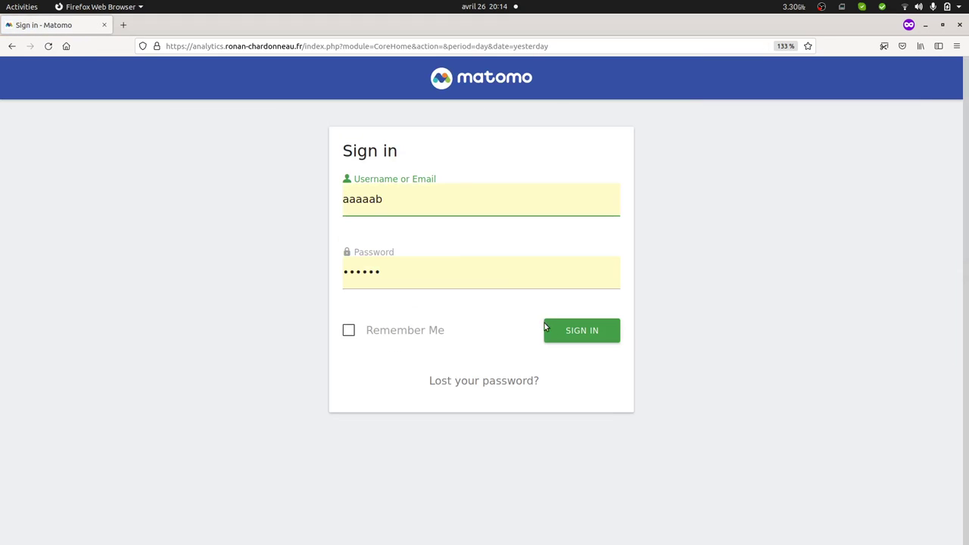
left_click(563, 333)
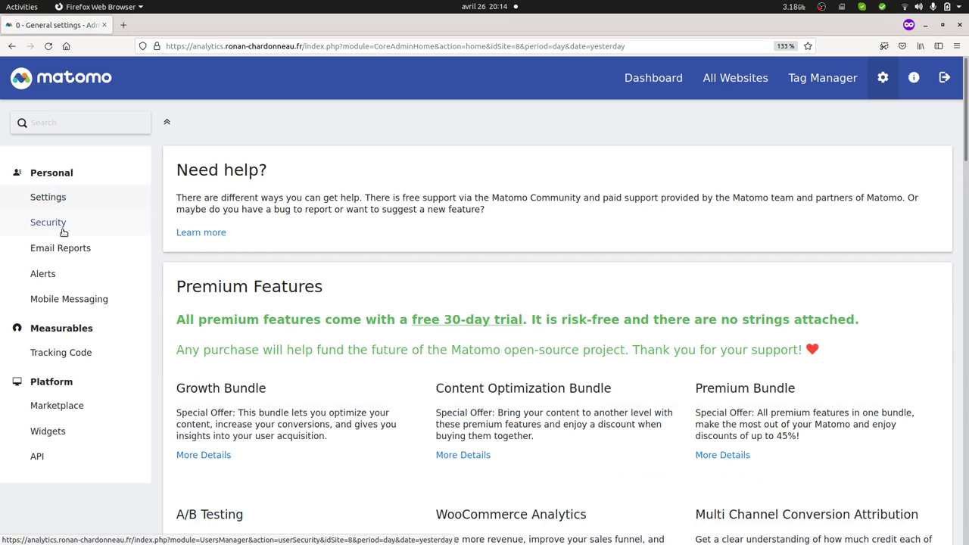
Step: On Personal > Security, enter the new password and repeat it in the confirmation field
left_click(63, 229)
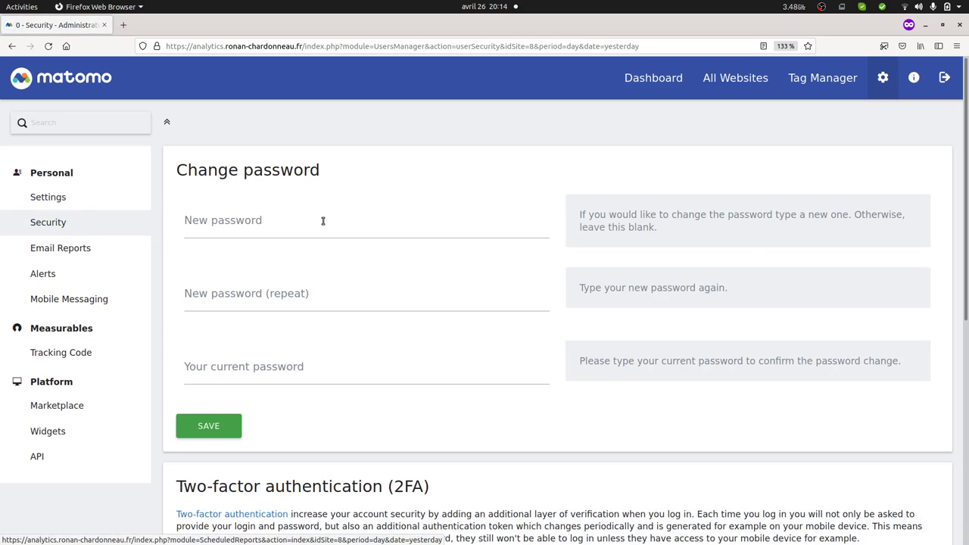
left_click(244, 221)
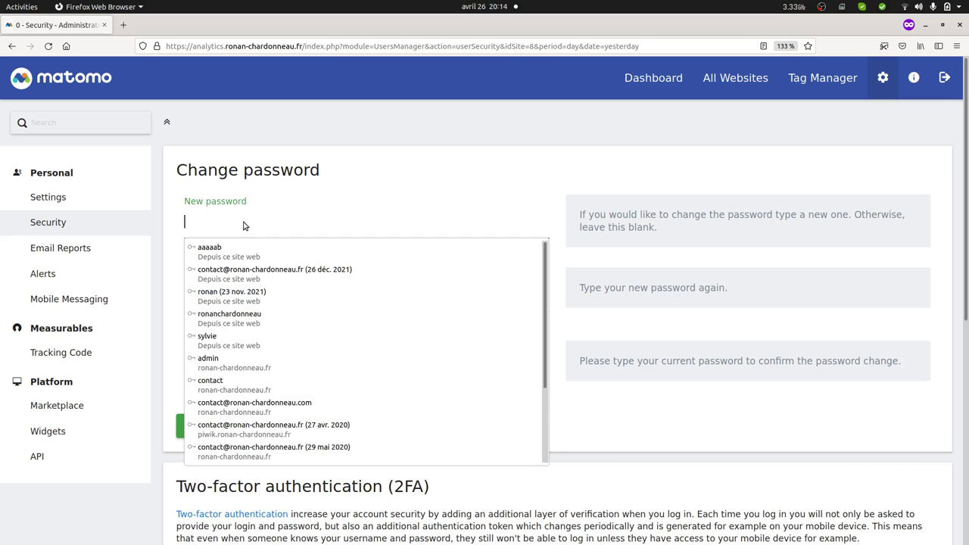
key("ctrl+v")
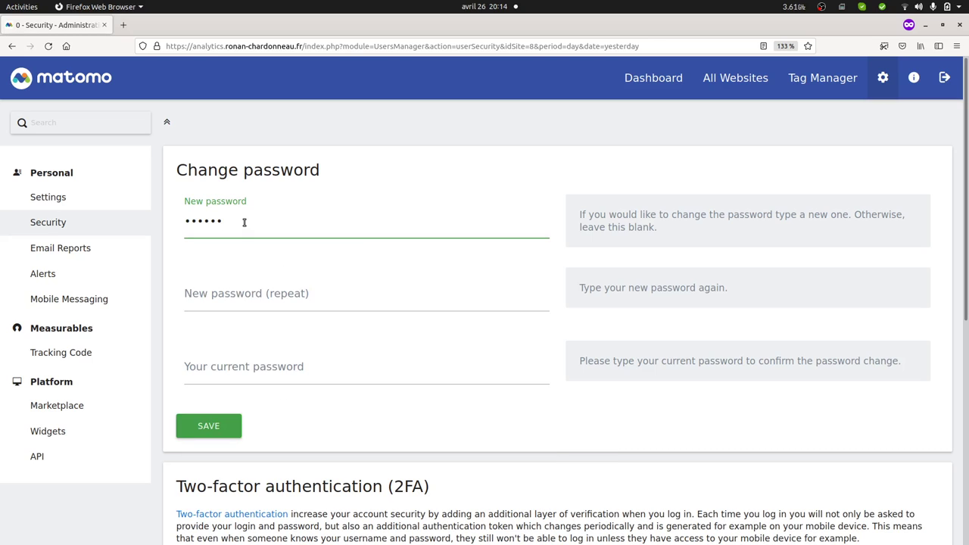
key("Home")
key("Delete")
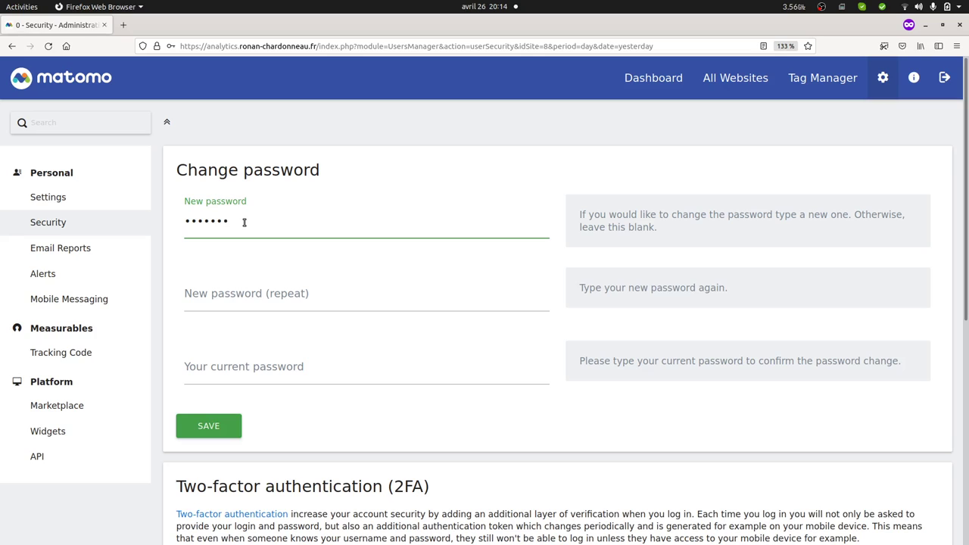
type("••")
left_click(242, 301)
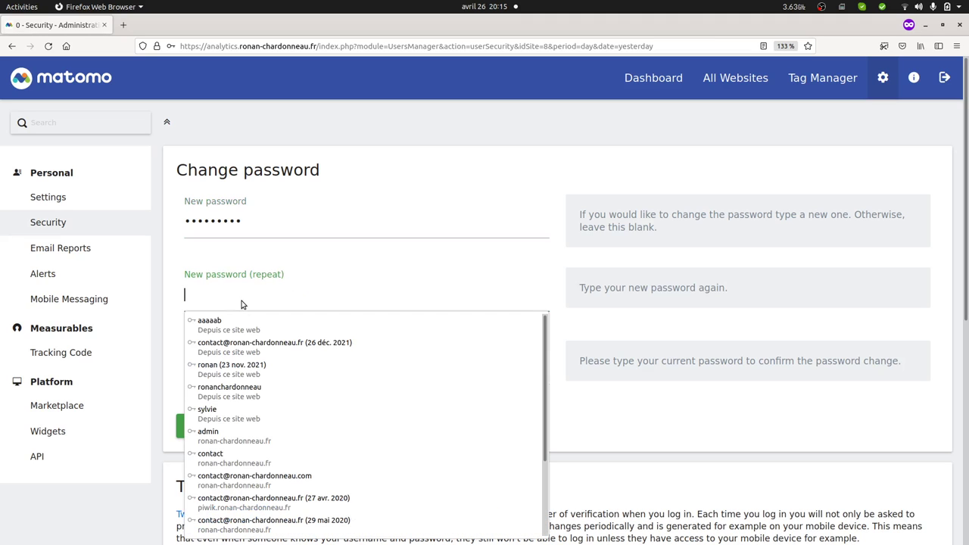
type("•")
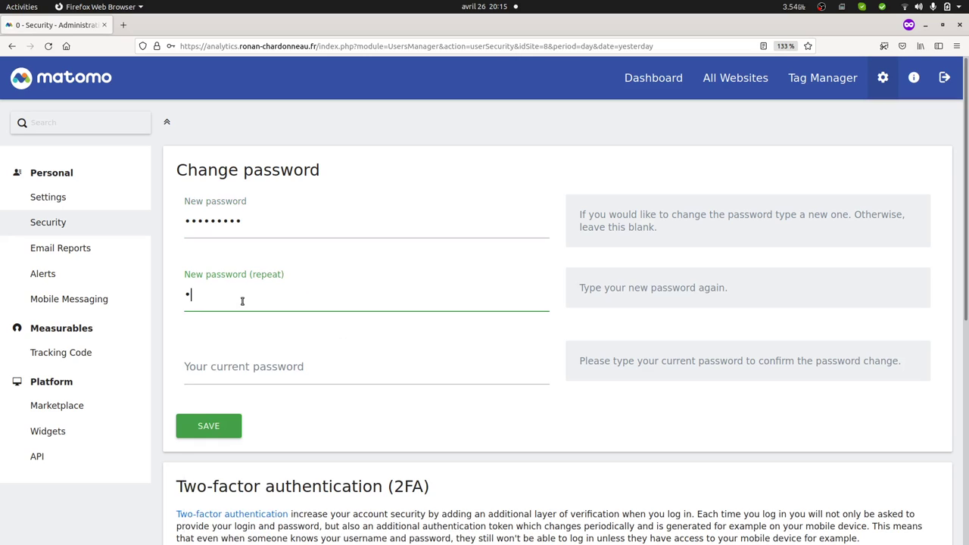
type("••••••••")
Step: Enter the current password, save the change, and decline Firefox's saved-login update
left_click(251, 369)
type("••")
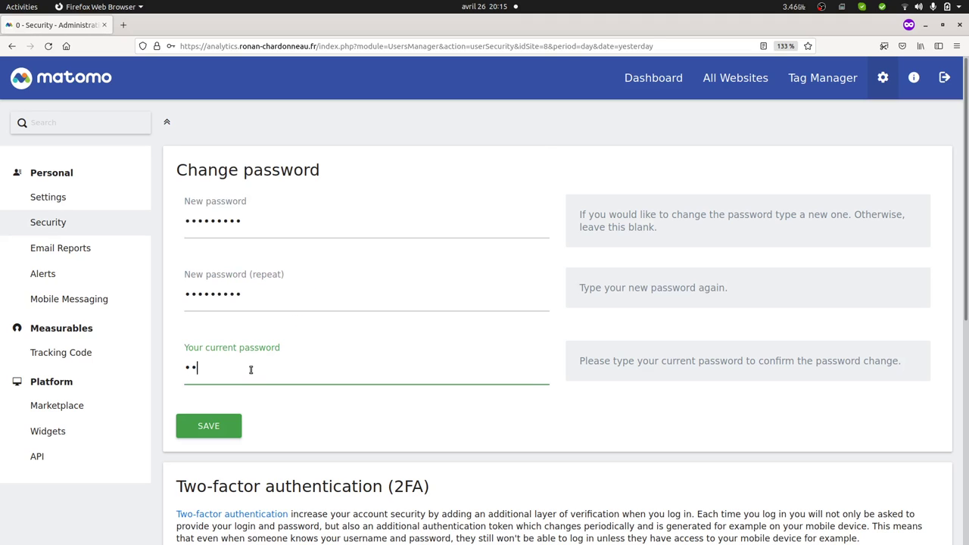
type("•••")
left_click(221, 429)
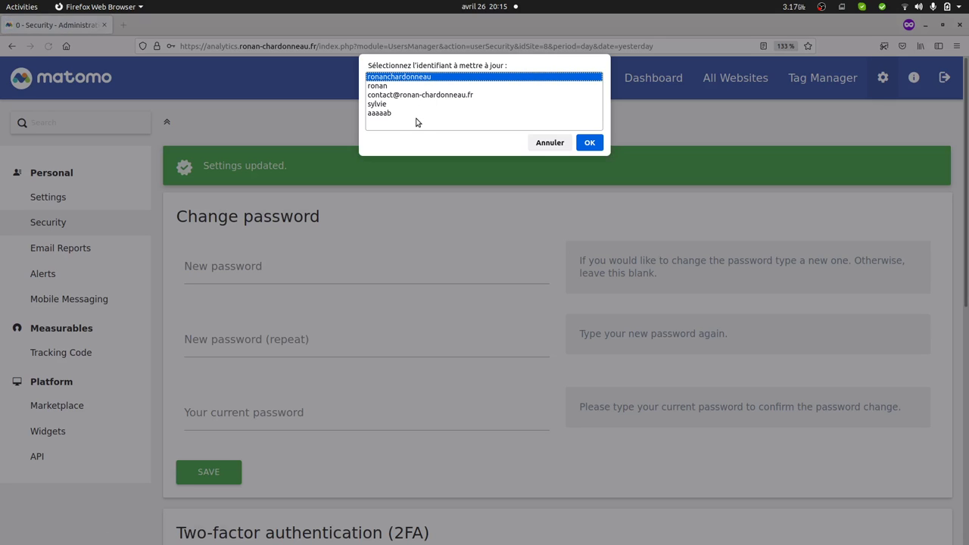
left_click(559, 144)
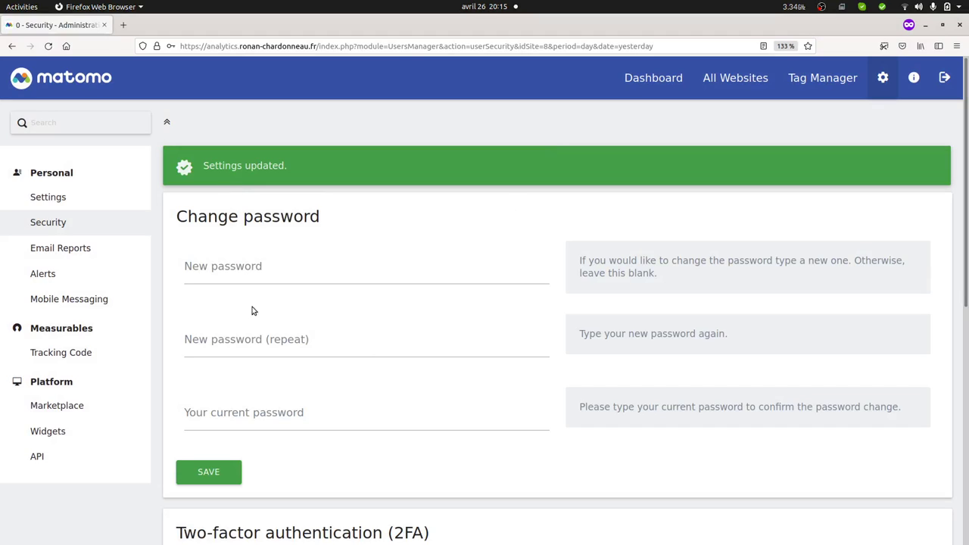
Step: Sign out and attempt to sign in with the test account's old saved password
left_click(945, 83)
left_click(454, 199)
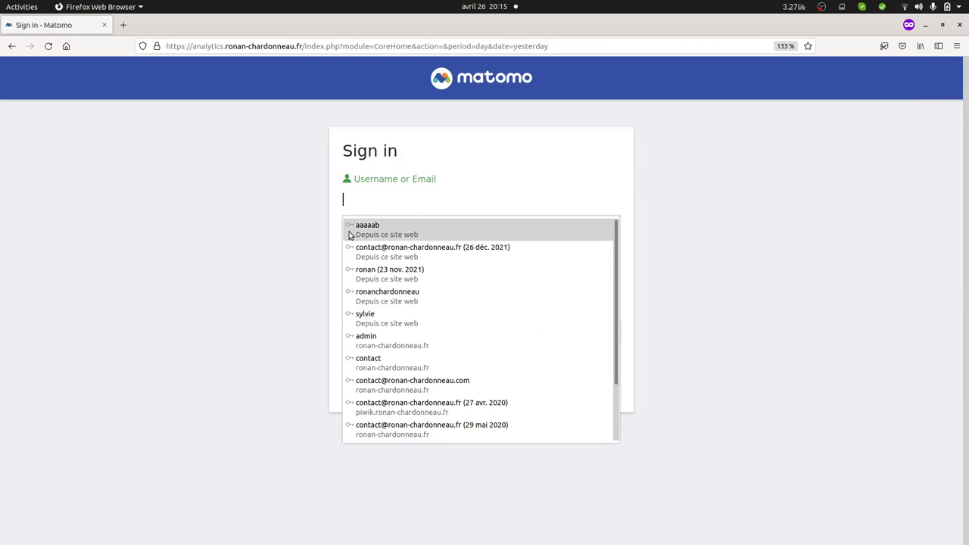
left_click(315, 224)
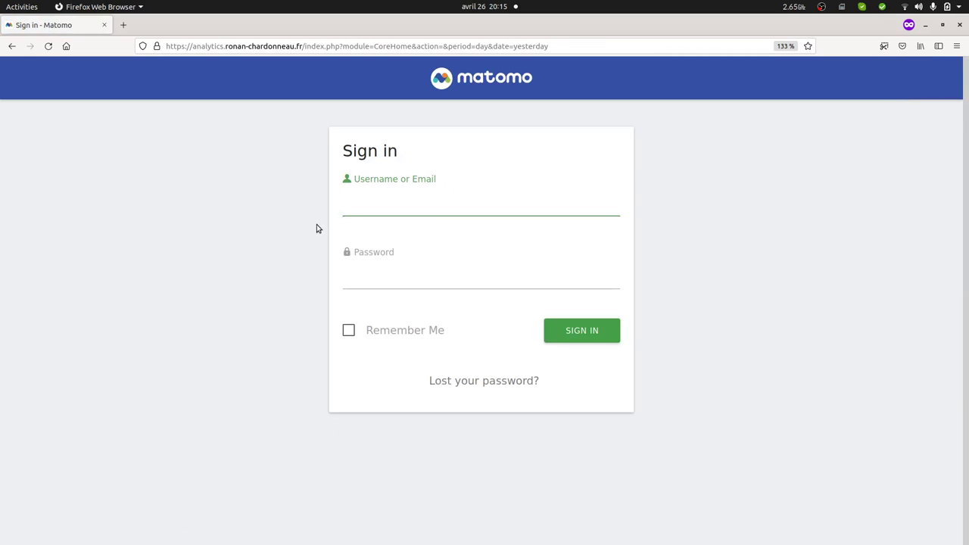
left_click(358, 212)
type("aaaa")
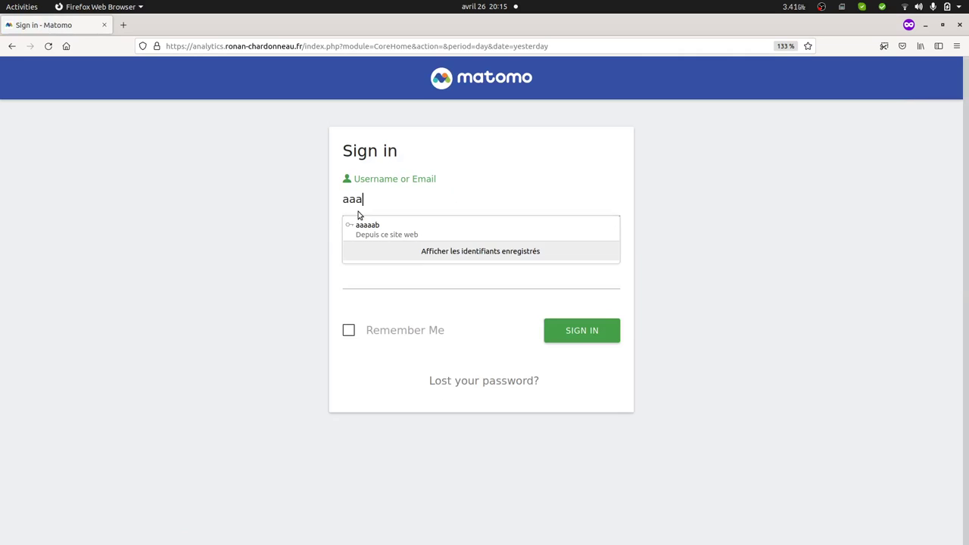
left_click(377, 235)
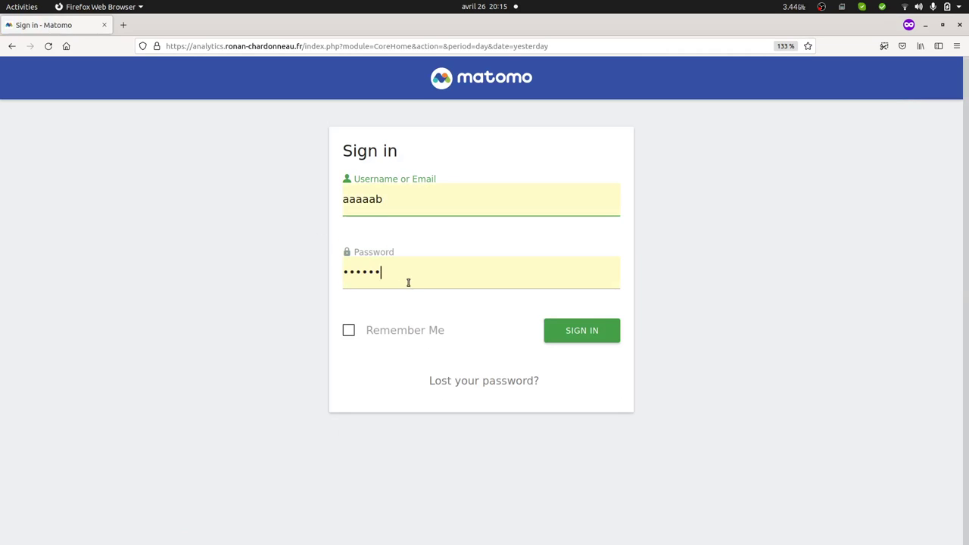
left_click_drag(405, 281, 309, 268)
left_click(602, 340)
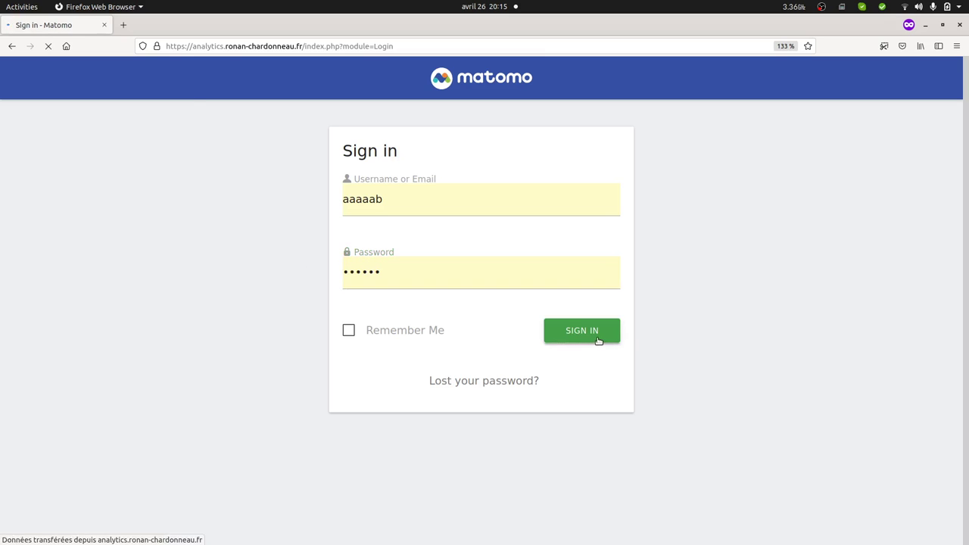
Step: Refill the saved login after the error and retype the end of the password
left_click(353, 271)
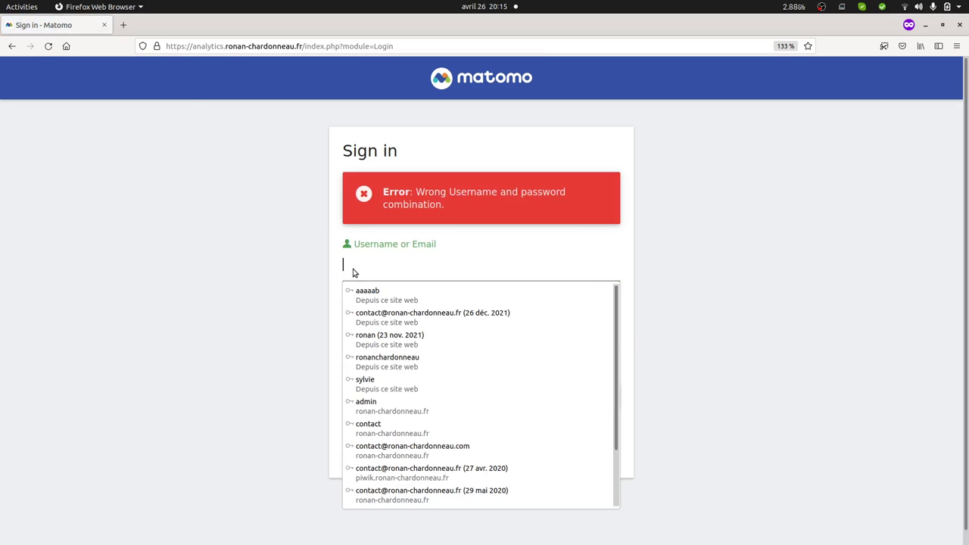
left_click(383, 294)
left_click(392, 340)
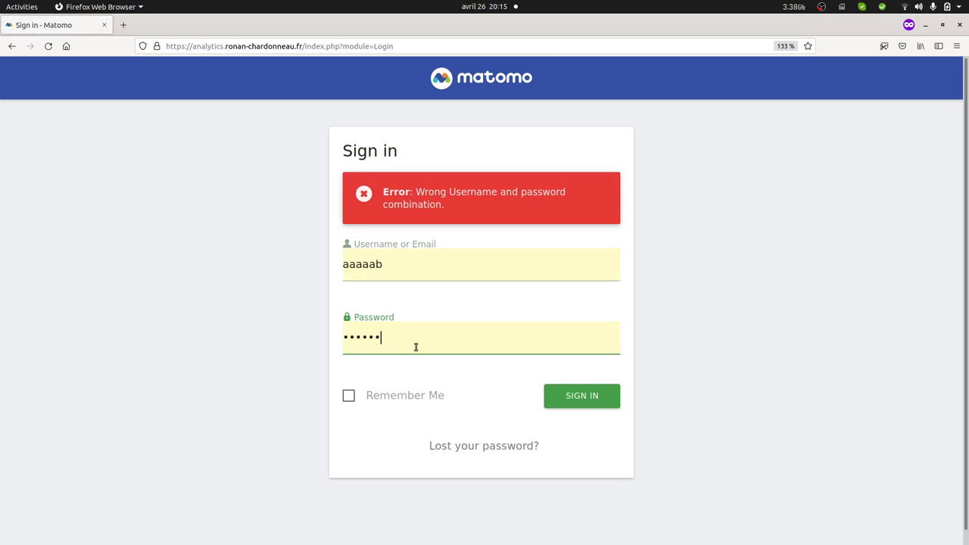
key("BackSpace")
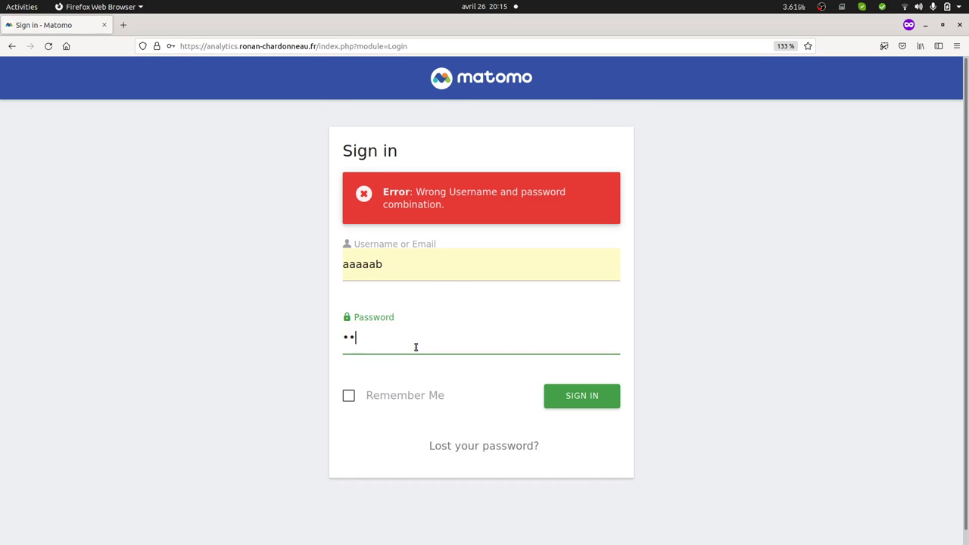
key("BackSpace")
type("a")
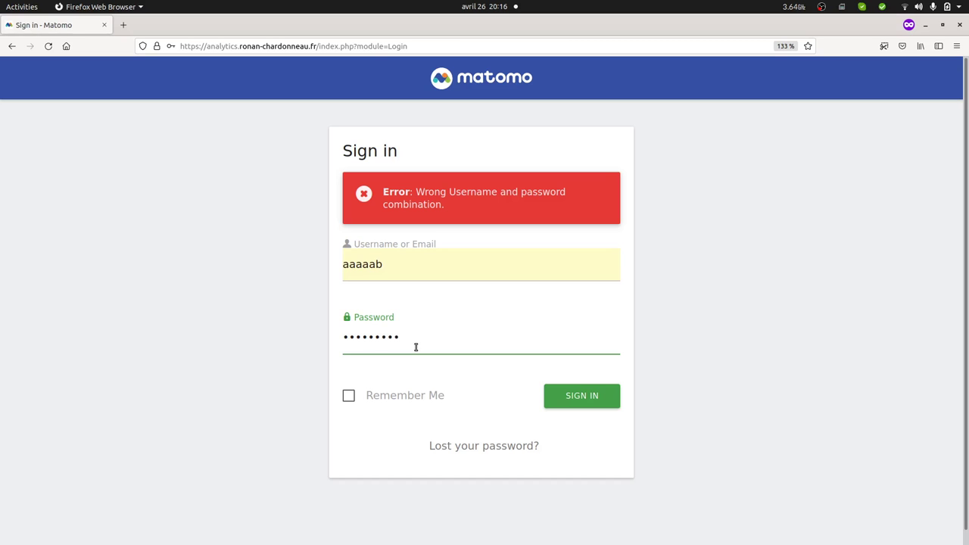
Step: Sign in to Matomo and go to Administration > Personal > Settings
left_click(573, 405)
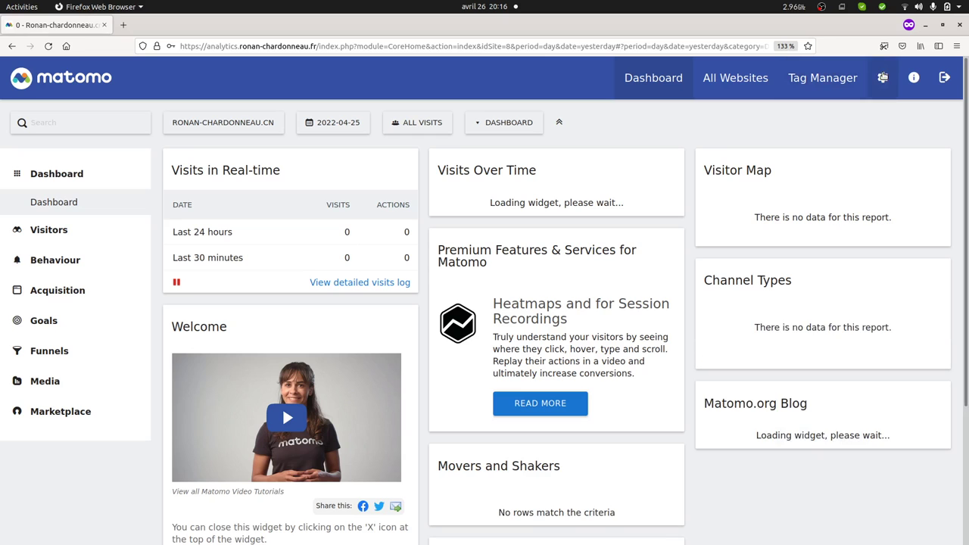
left_click(883, 77)
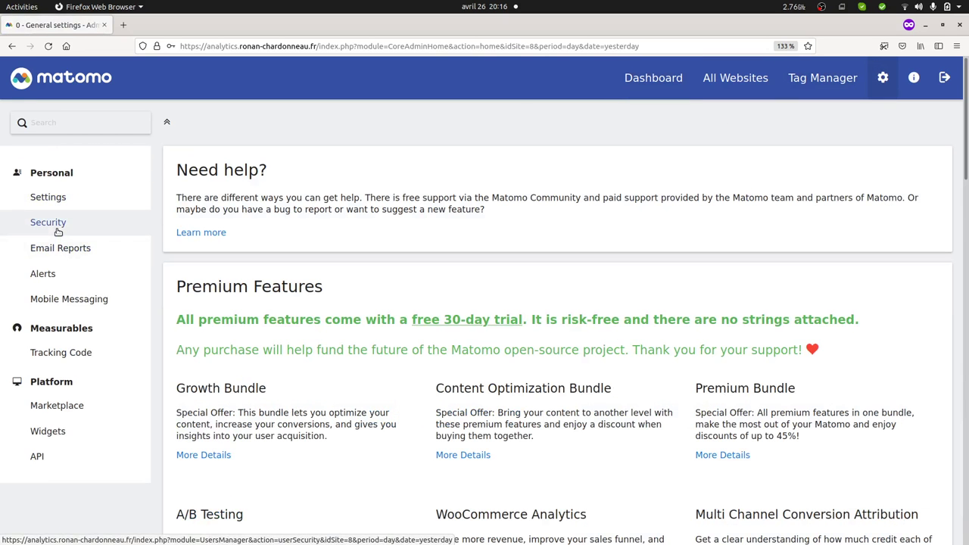
Step: Open Personal > Security and type a new password in the Change password form
left_click(48, 223)
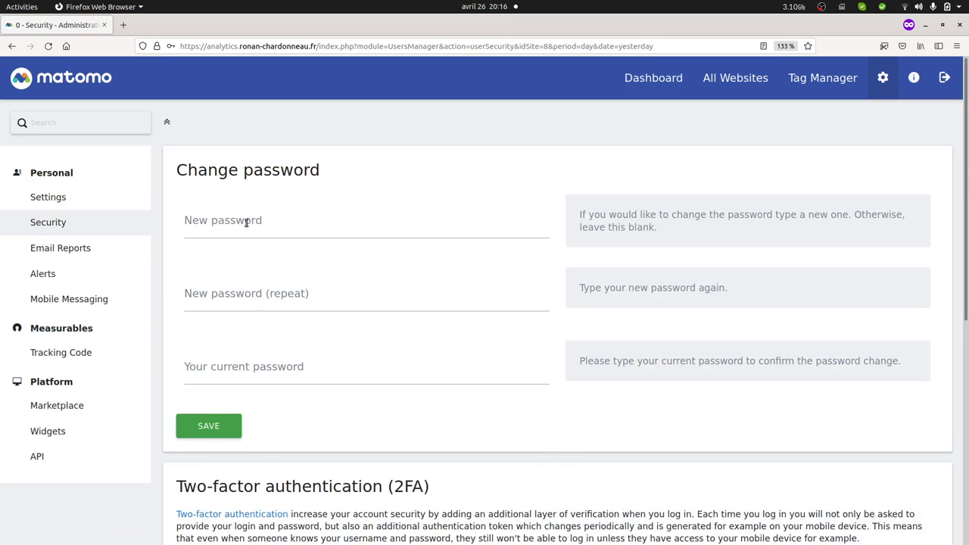
left_click(246, 222)
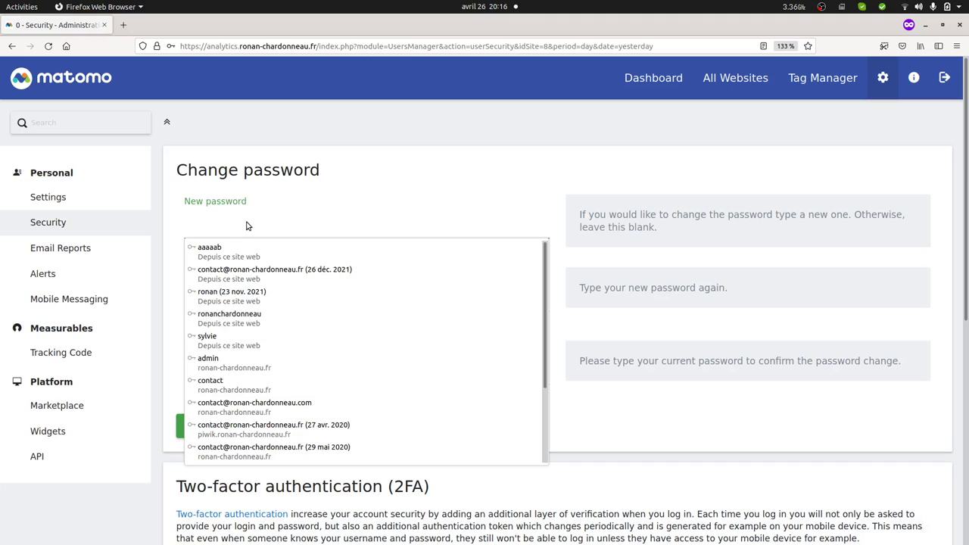
type("aa")
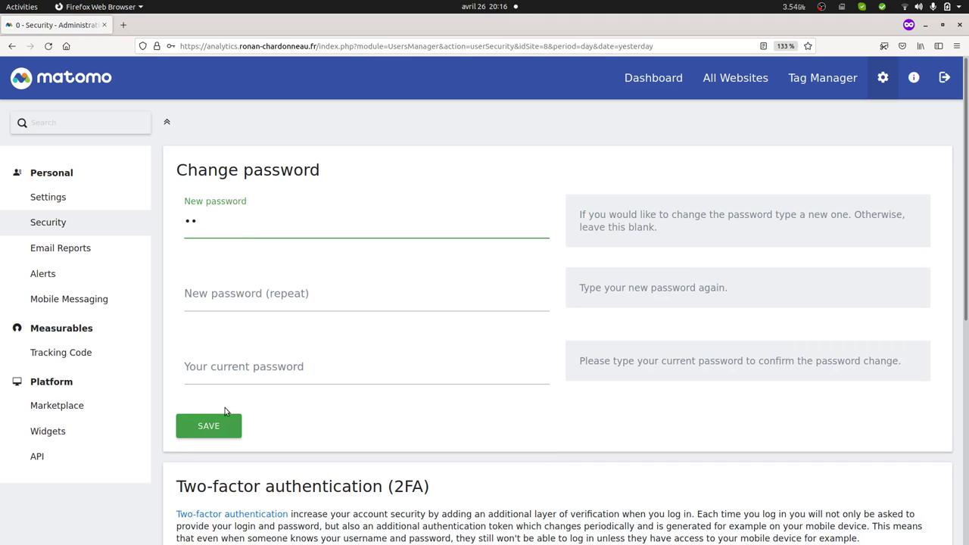
Step: Autofill the repeat and current password fields from saved logins and save, getting a security-token error
left_click(246, 293)
left_click(238, 331)
left_click(234, 357)
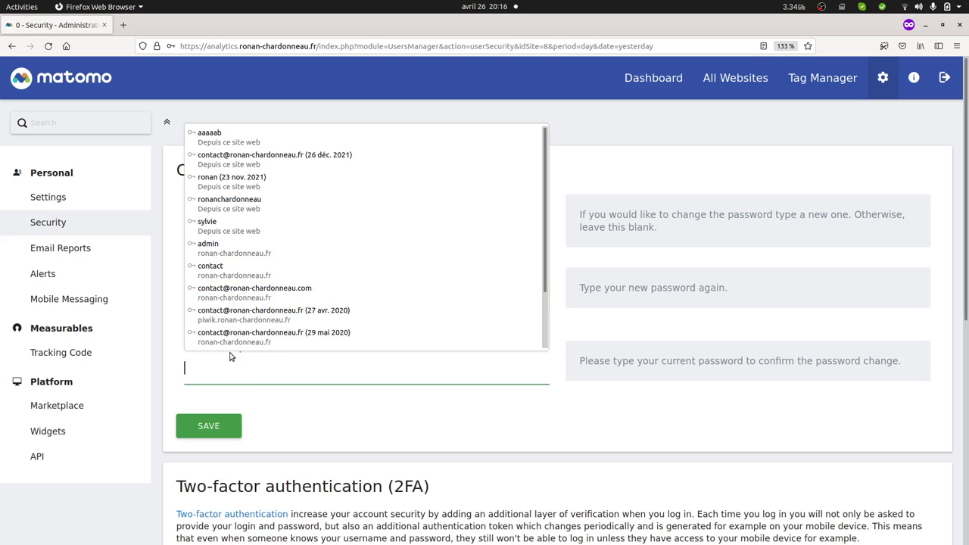
left_click(233, 138)
left_click(205, 424)
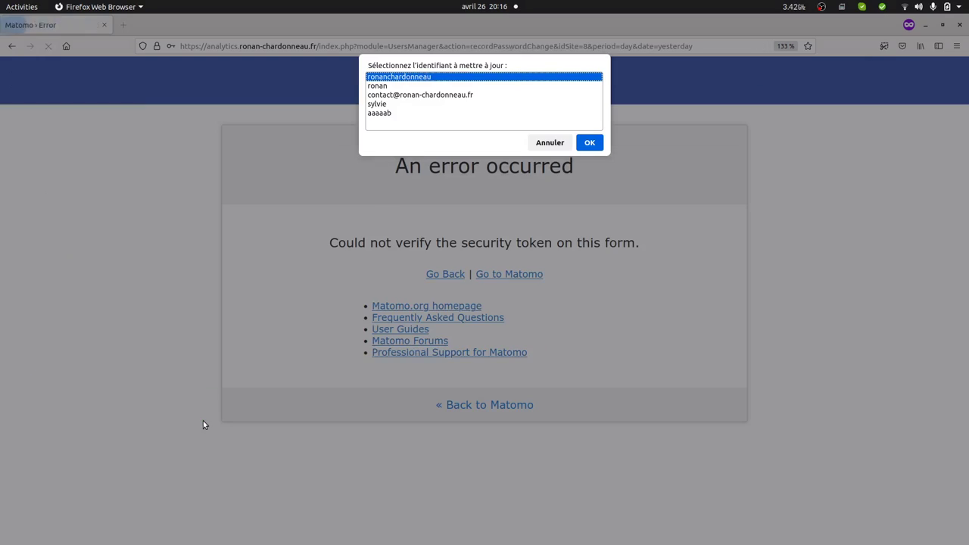
left_click(549, 144)
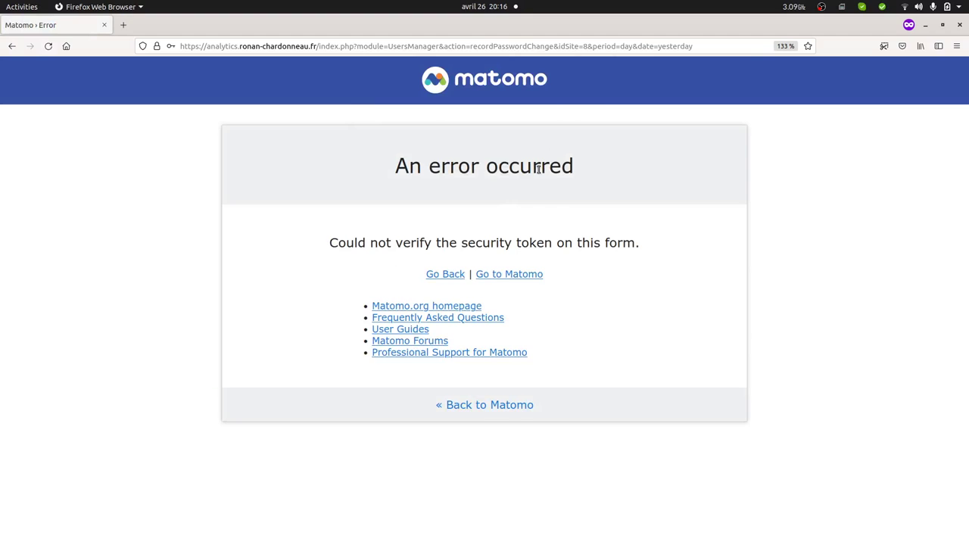
Step: Return to the Change password form and enter a four-character new password
left_click(445, 274)
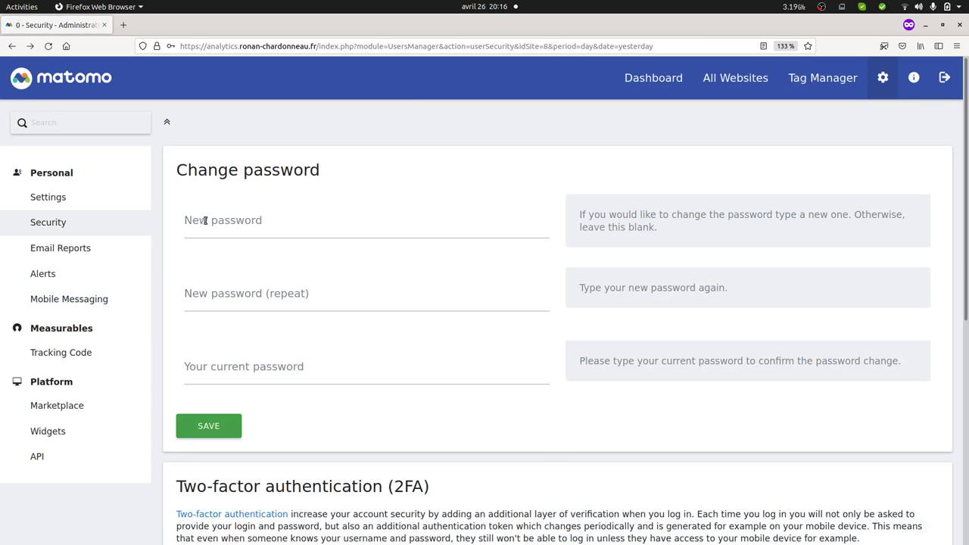
left_click(204, 222)
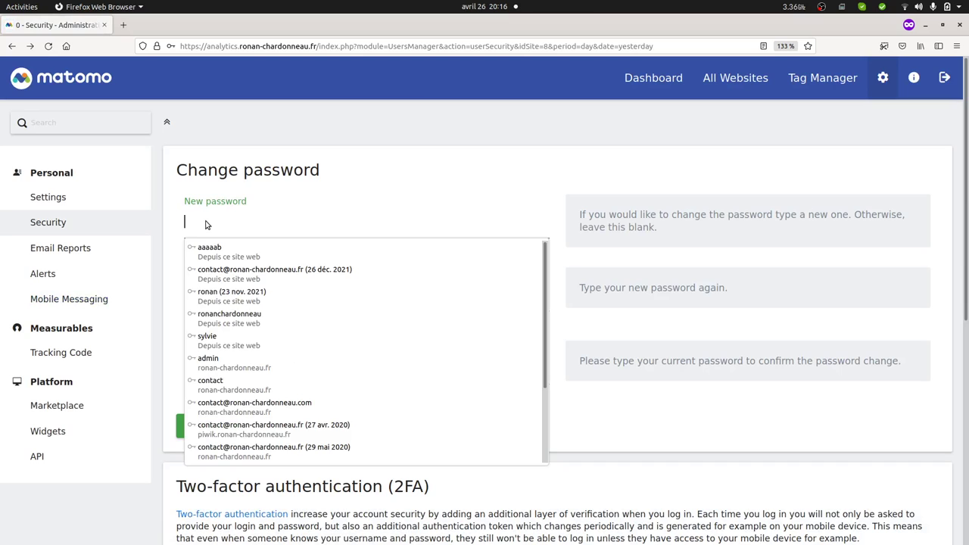
type("•••")
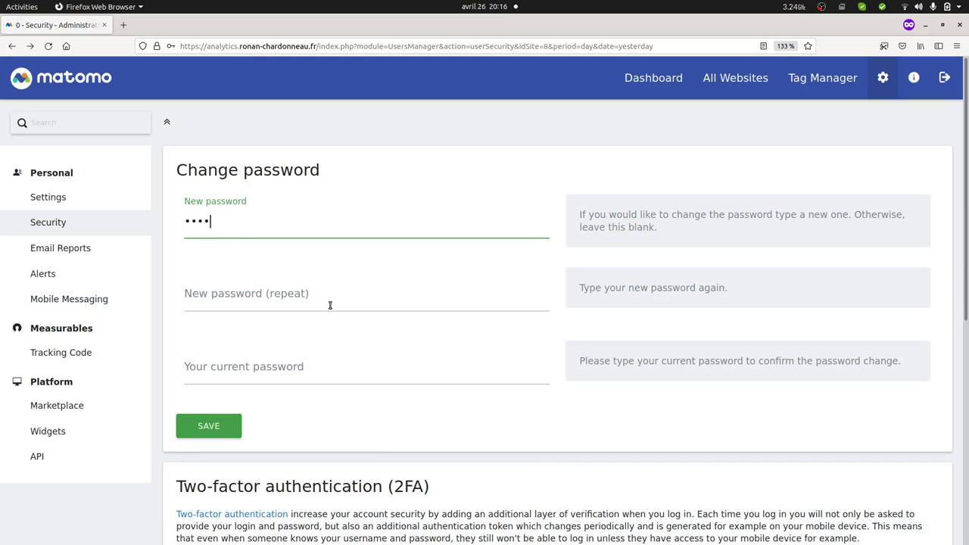
left_click(322, 305)
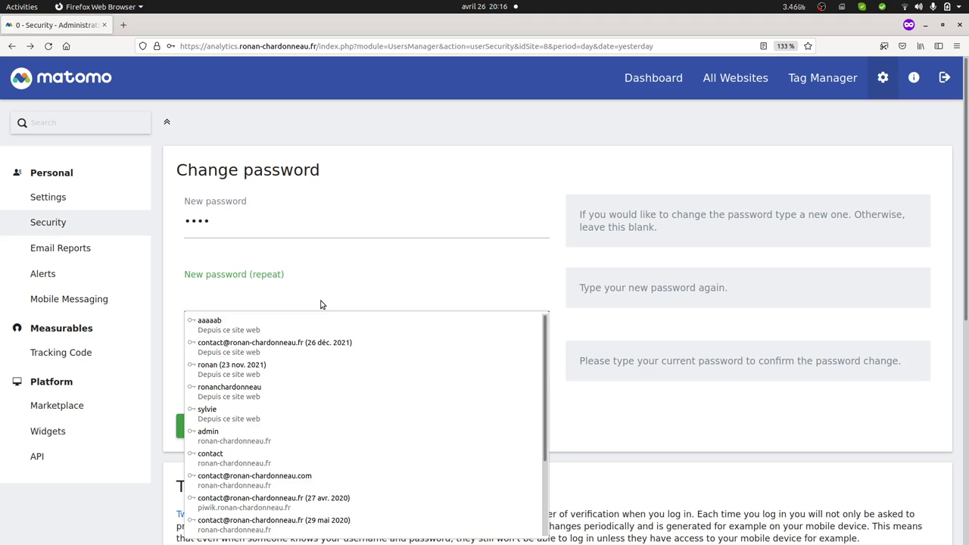
left_click(216, 222)
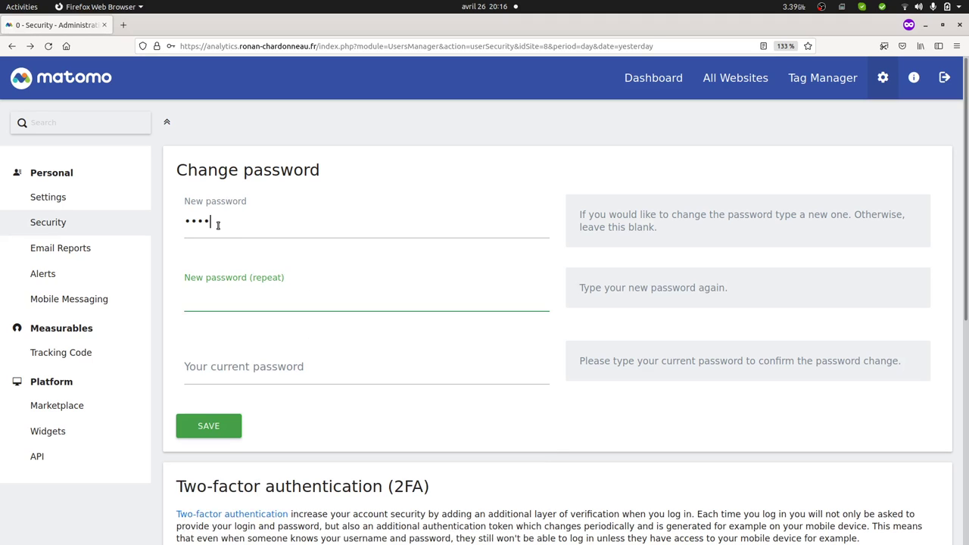
left_click_drag(209, 222, 182, 218)
key("BackSpace")
type("••••")
Step: Repeat the four-character new password and enter the current account password
left_click(220, 300)
type("••••")
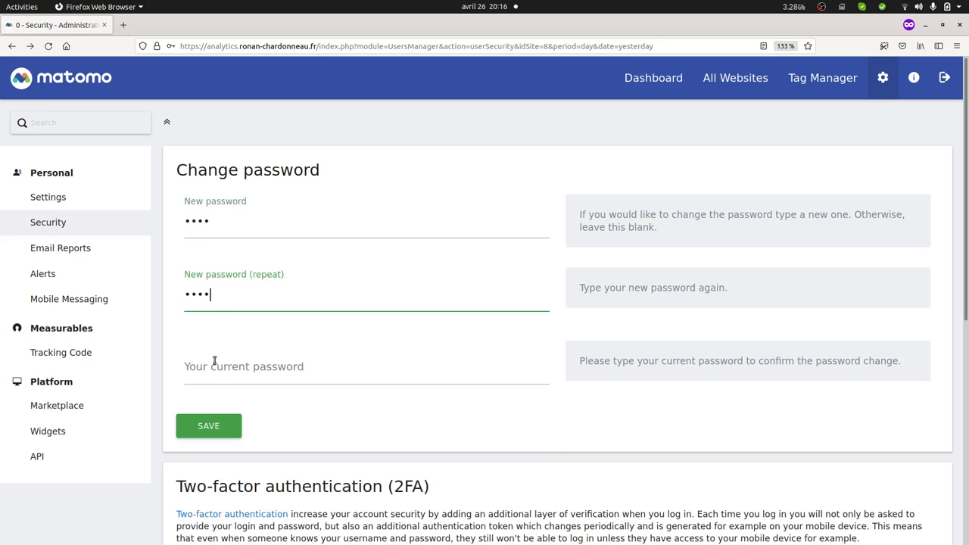
left_click(214, 371)
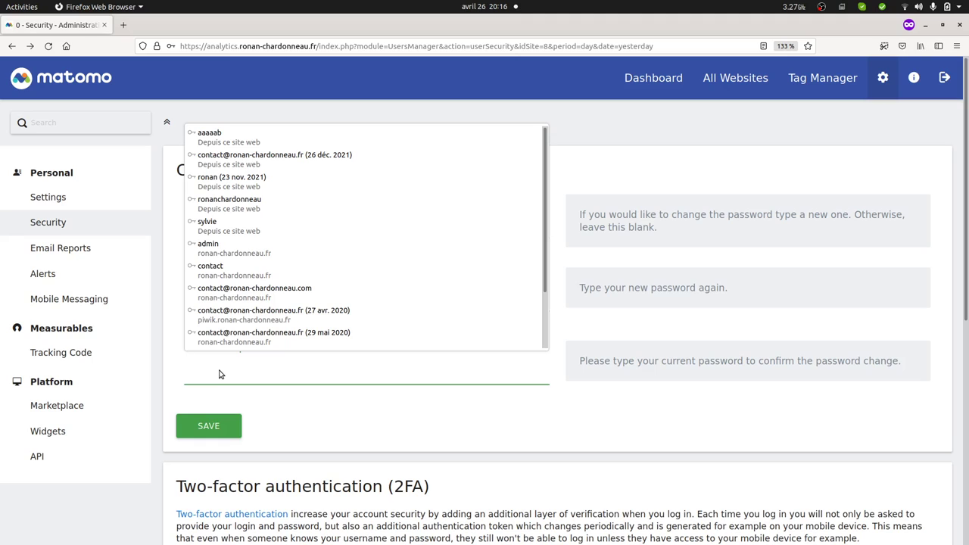
type("•")
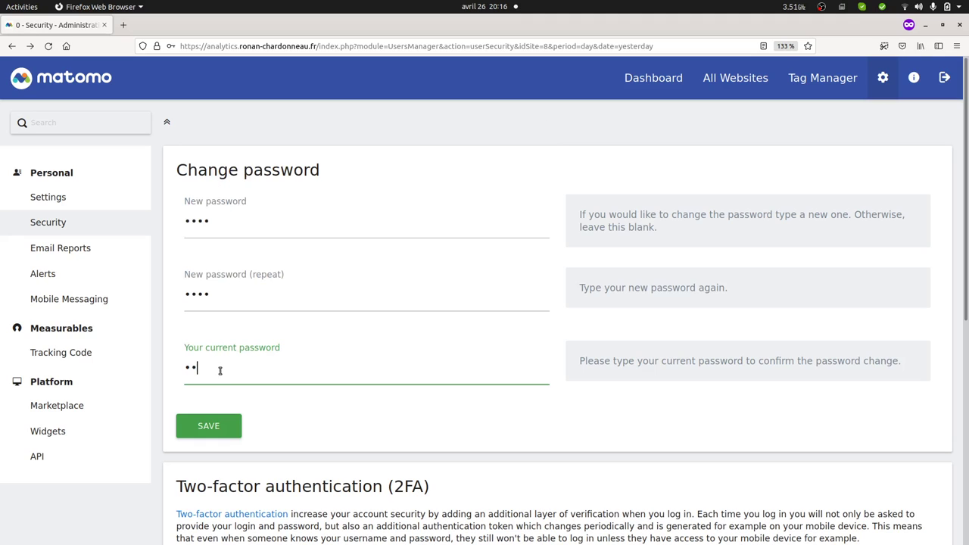
type("••••••••")
Step: Save the change and select the error requiring over 8 characters, an uppercase letter and a symbol
left_click(204, 425)
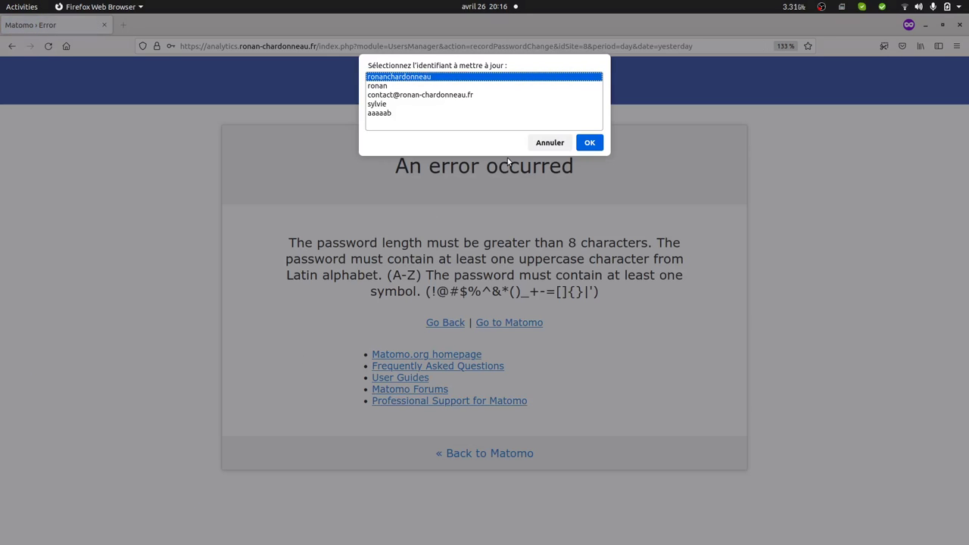
left_click(545, 145)
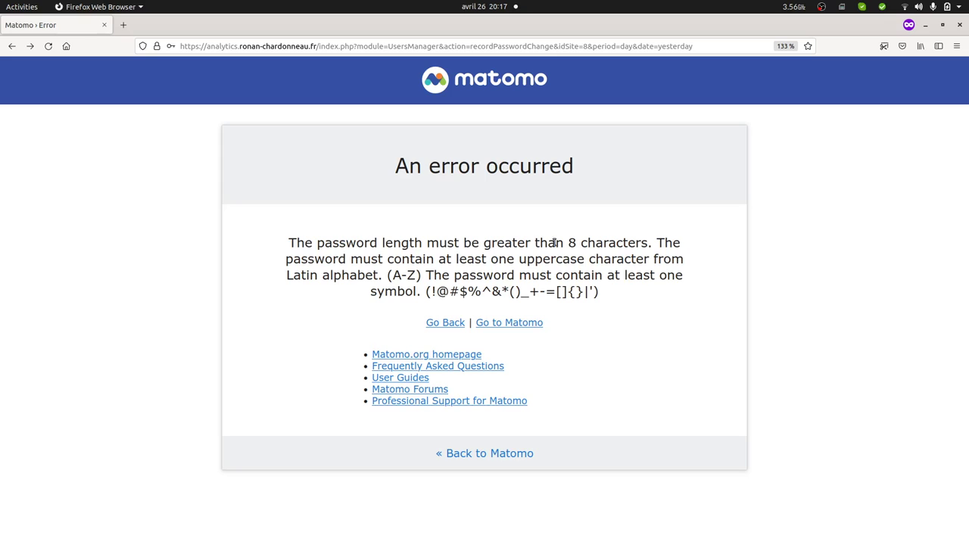
left_click_drag(536, 246, 588, 309)
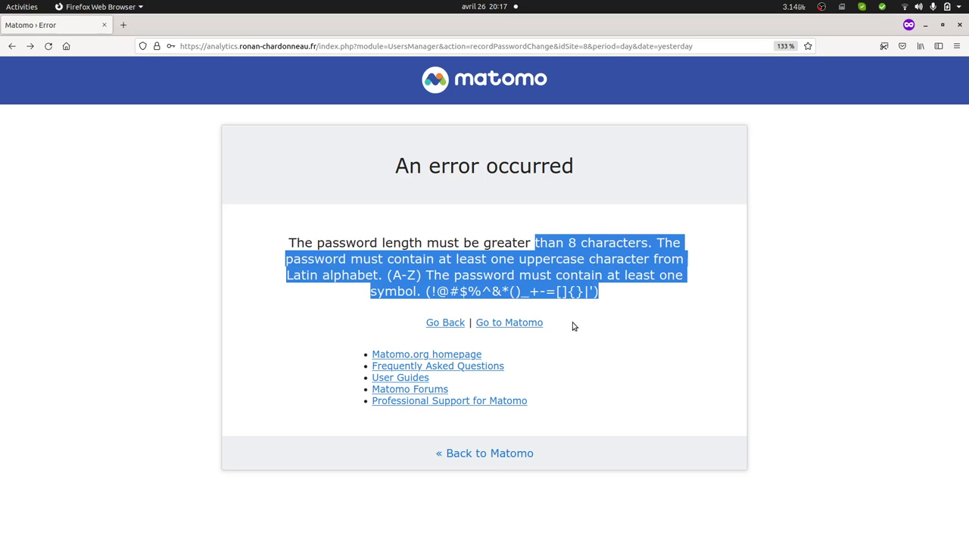